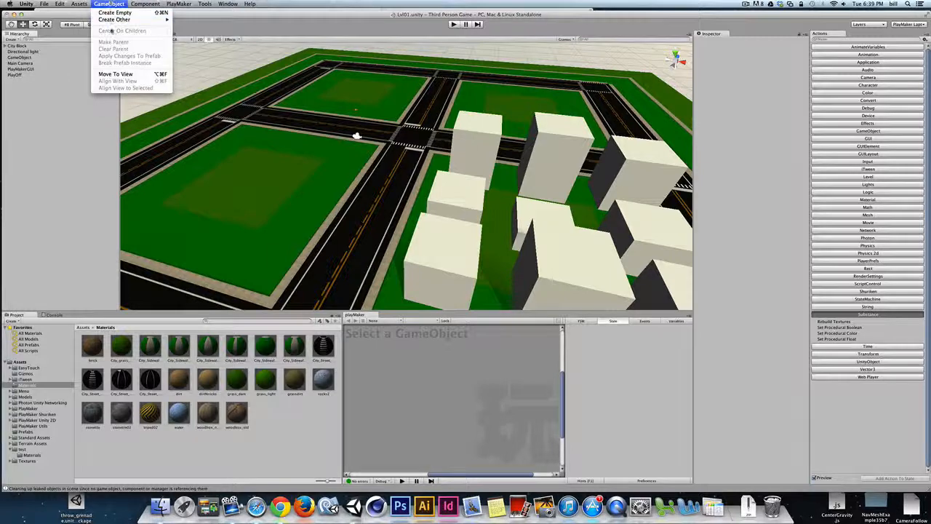
# - Create a capsule and place it on the road near the intersection, at about X 15.57, Y 3.21, Z -24.25
pyautogui.moveTo(114, 19)
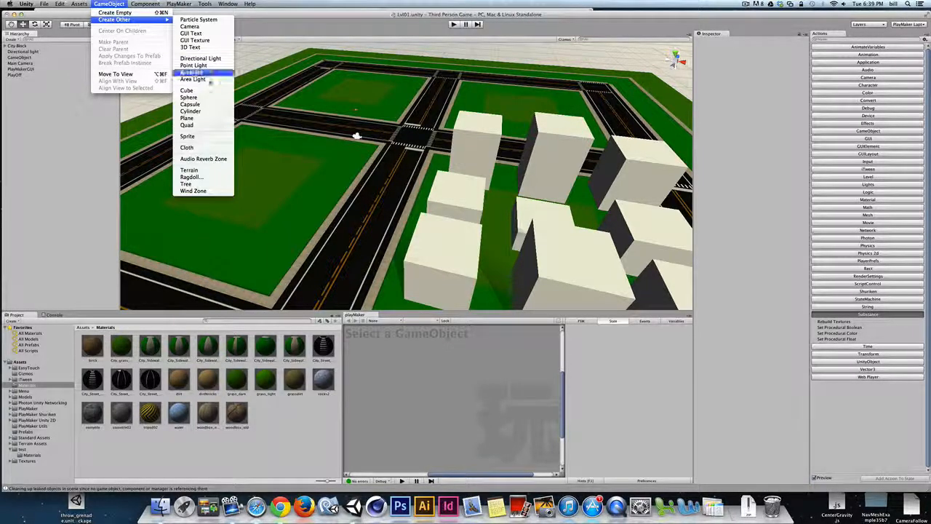
pyautogui.click(190, 104)
pyautogui.moveTo(433, 181); pyautogui.dragTo(407, 176)
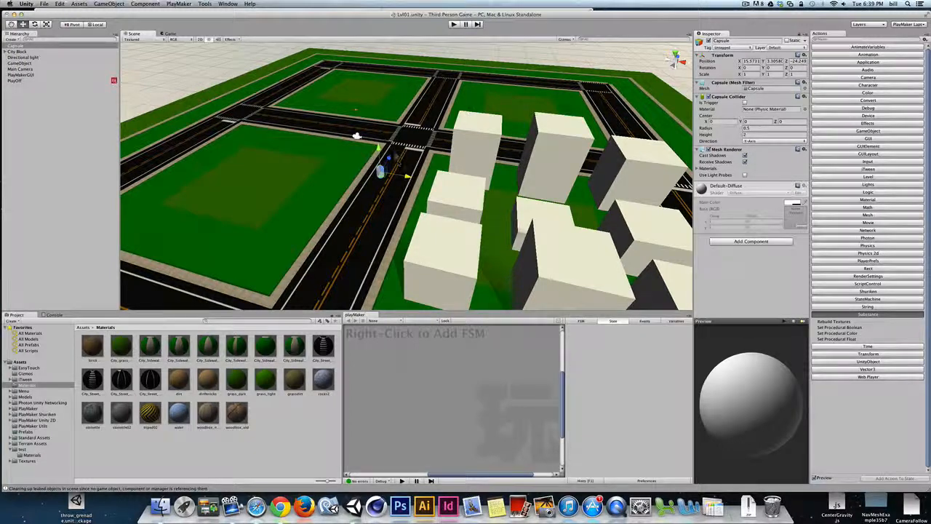
pyautogui.moveTo(378, 149)
pyautogui.mouseDown()
pyautogui.moveTo(381, 174)
pyautogui.moveTo(379, 150)
pyautogui.mouseUp()
# - Add a PlayMaker FSM to the capsule and name its first state Moving
pyautogui.rightClick(388, 364)
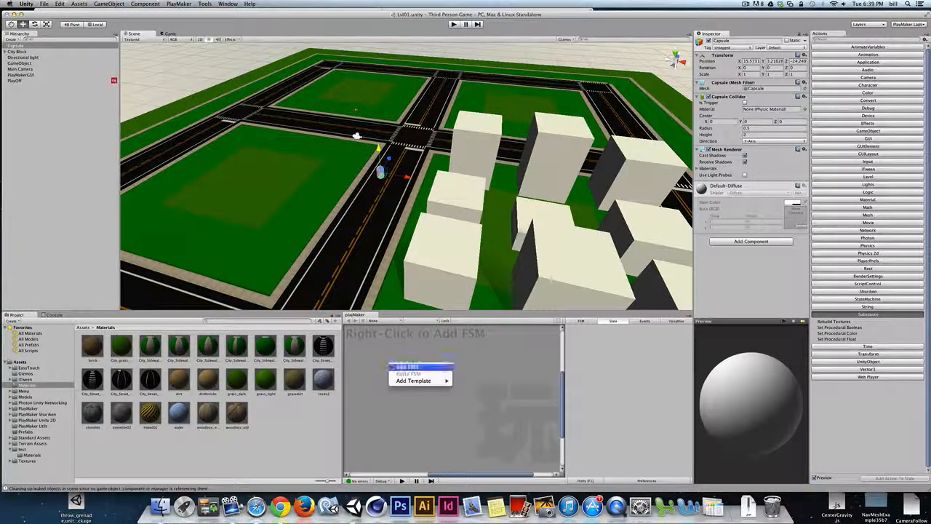
pyautogui.click(407, 366)
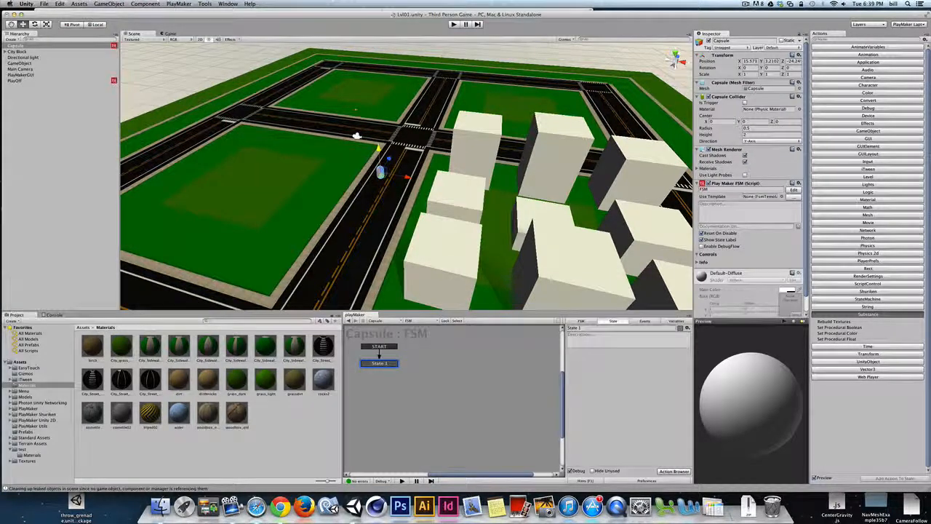
pyautogui.click(582, 328)
pyautogui.write('Moving')
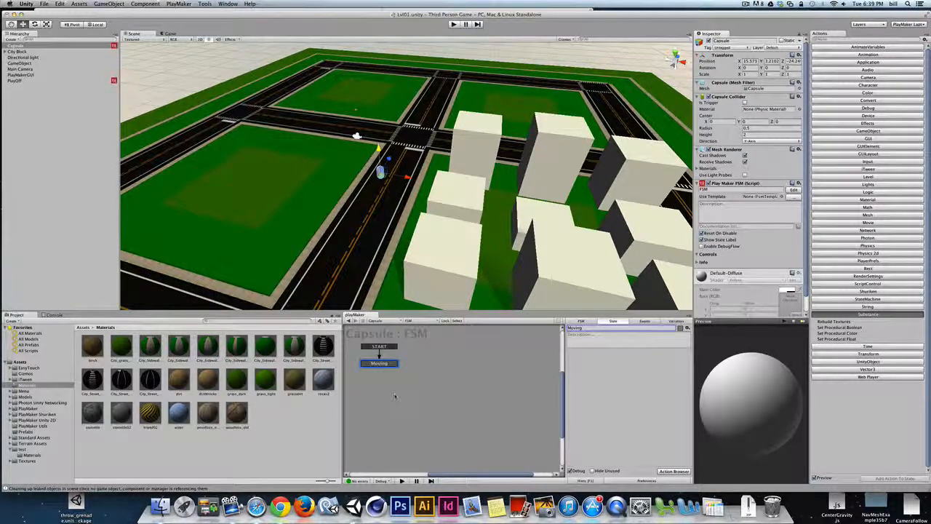
# - Add the Get Axis Vector input action to the Moving state
pyautogui.click(385, 365)
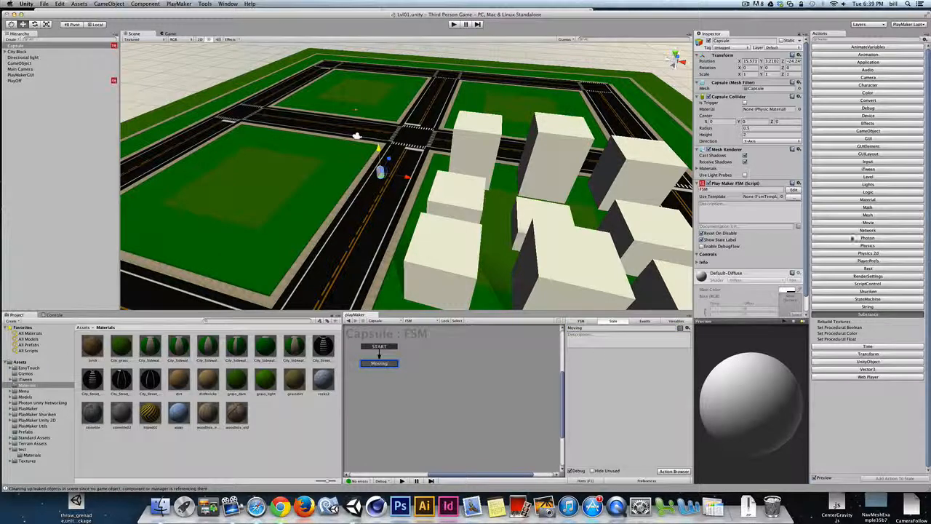
pyautogui.click(873, 161)
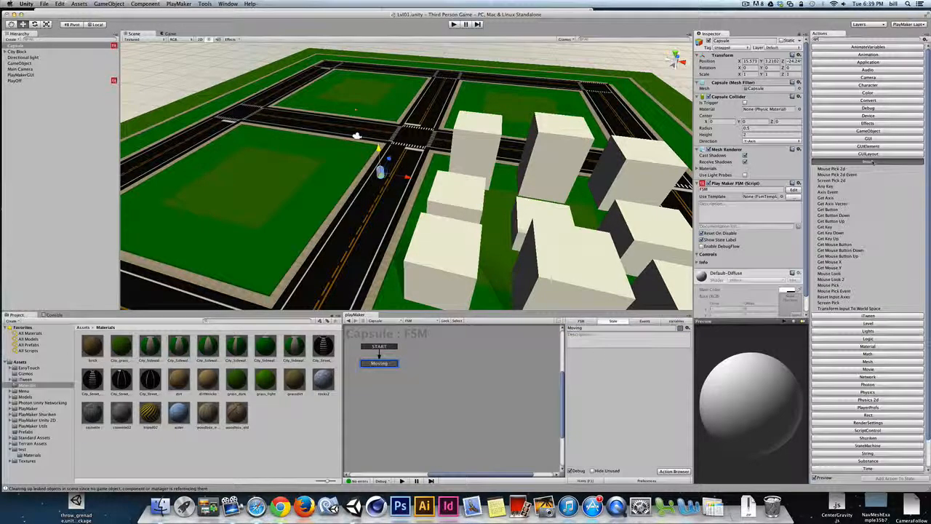
pyautogui.click(829, 205)
pyautogui.doubleClick(829, 205)
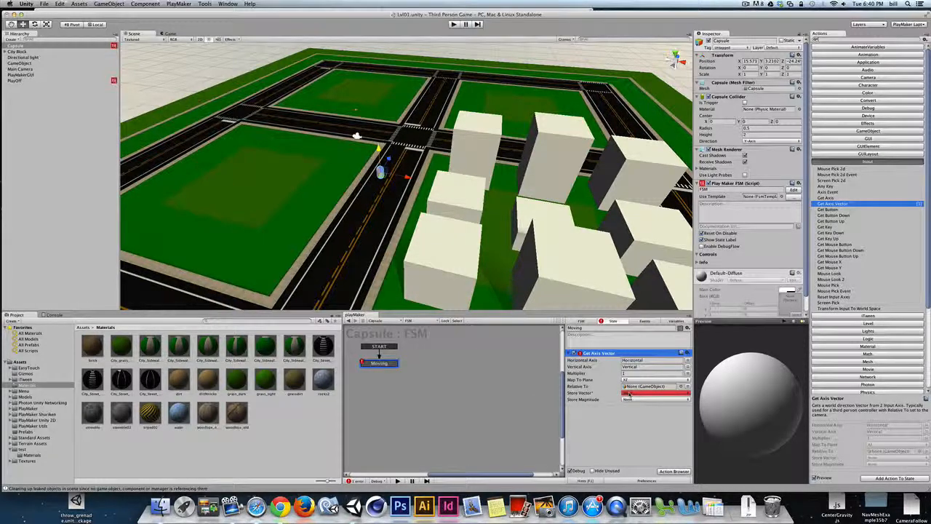
# - Create an FSM variable named moveDirection with the type Vector3
pyautogui.click(675, 321)
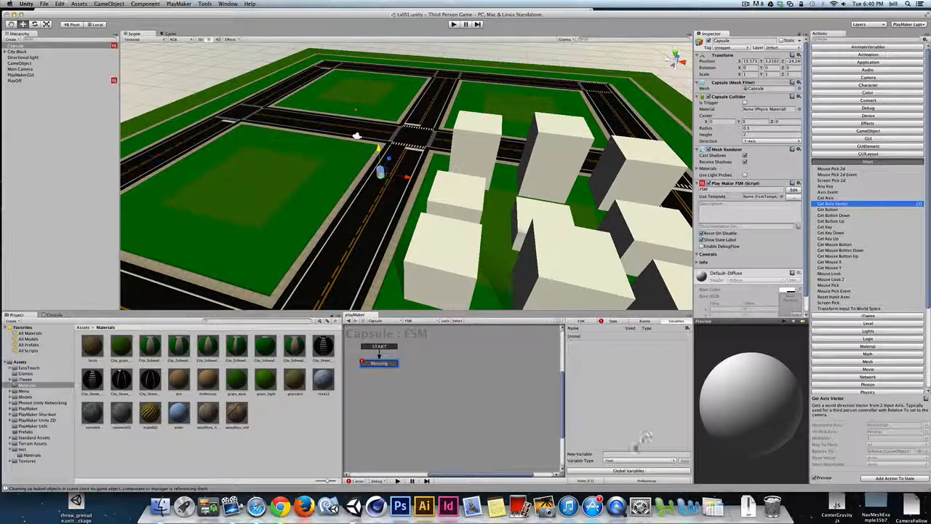
pyautogui.click(625, 454)
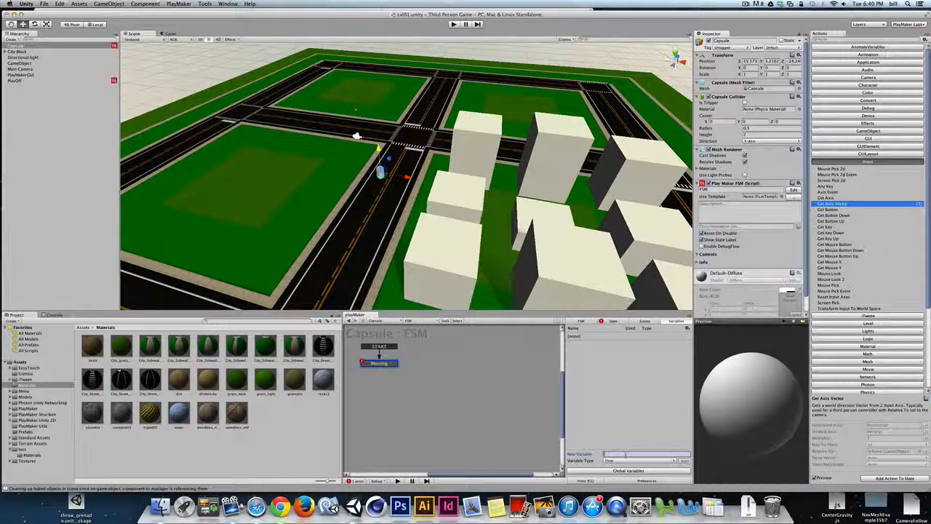
pyautogui.write('moveDirection')
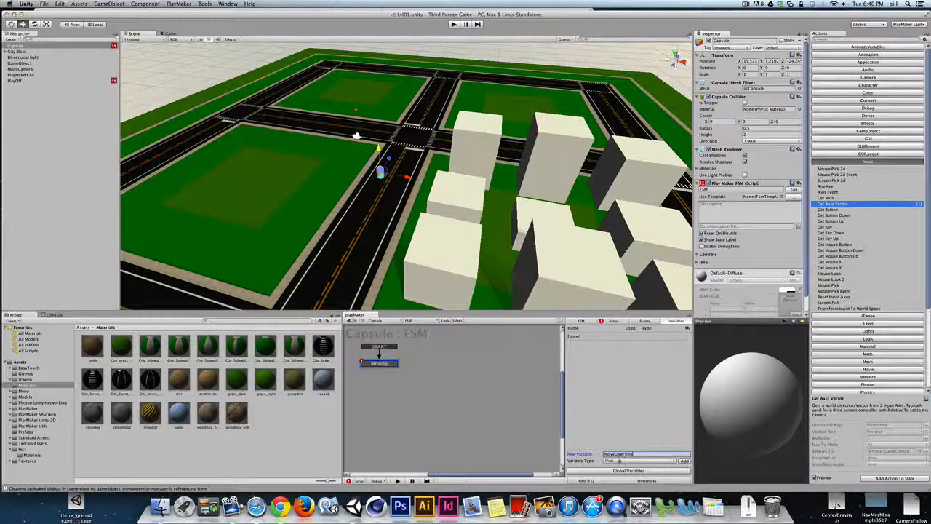
pyautogui.click(625, 460)
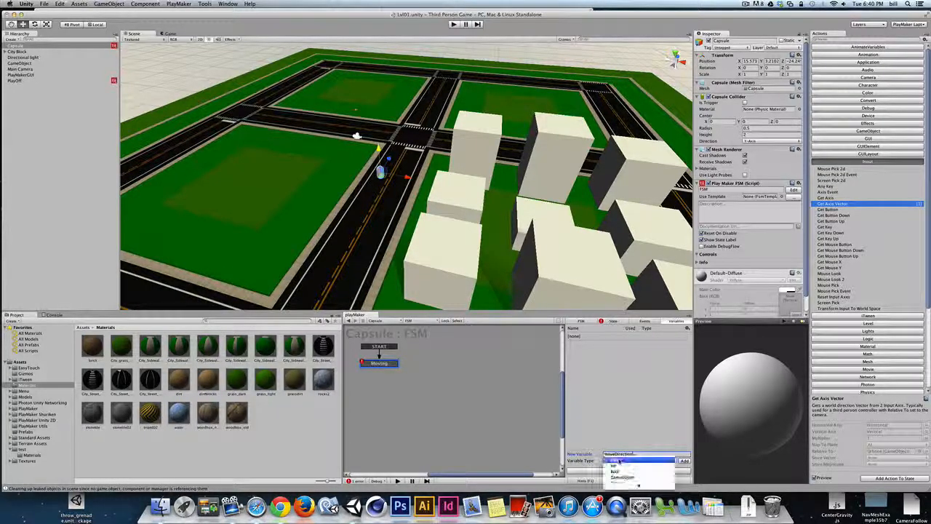
pyautogui.click(639, 451)
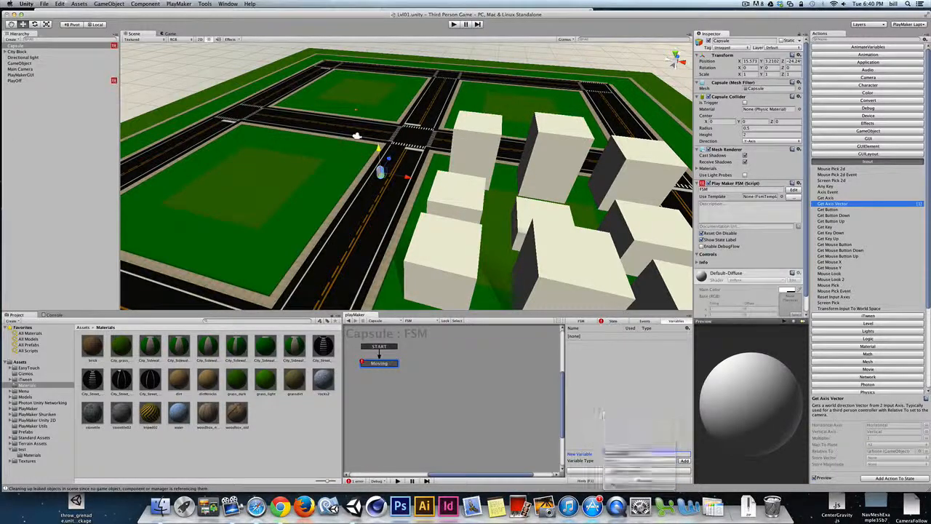
pyautogui.click(684, 461)
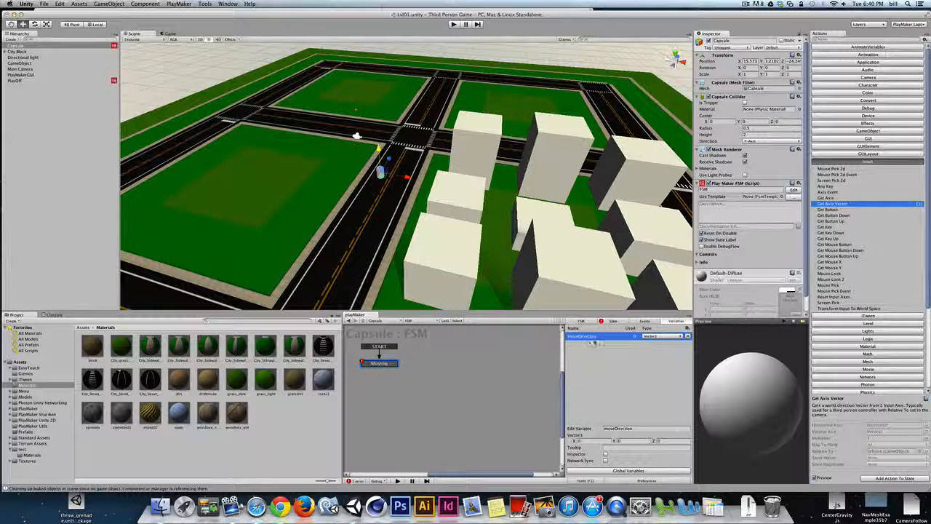
# - Store the Get Axis Vector result in the moveDirection variable
pyautogui.click(612, 321)
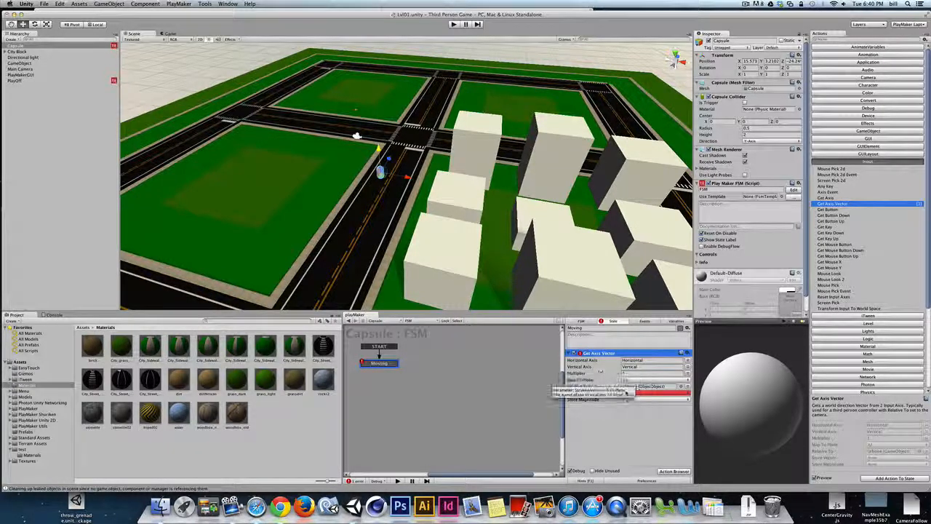
pyautogui.click(643, 392)
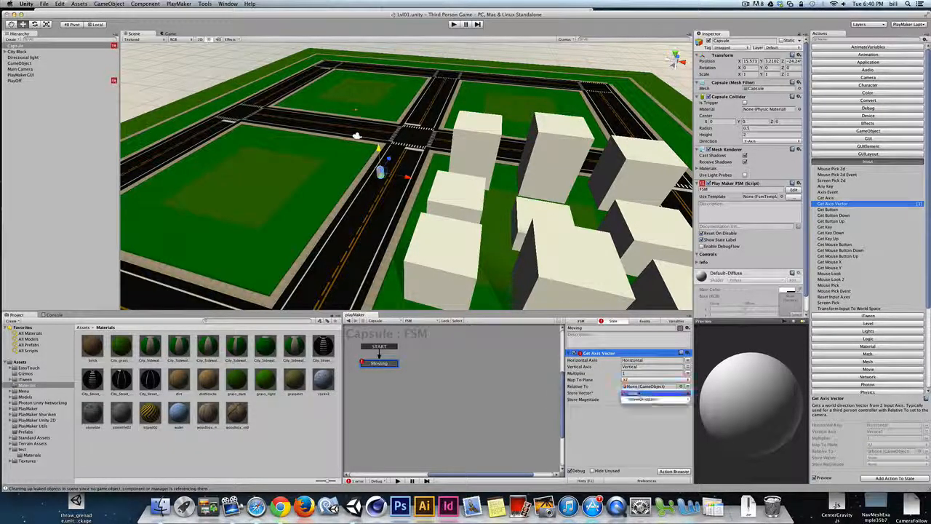
pyautogui.click(643, 399)
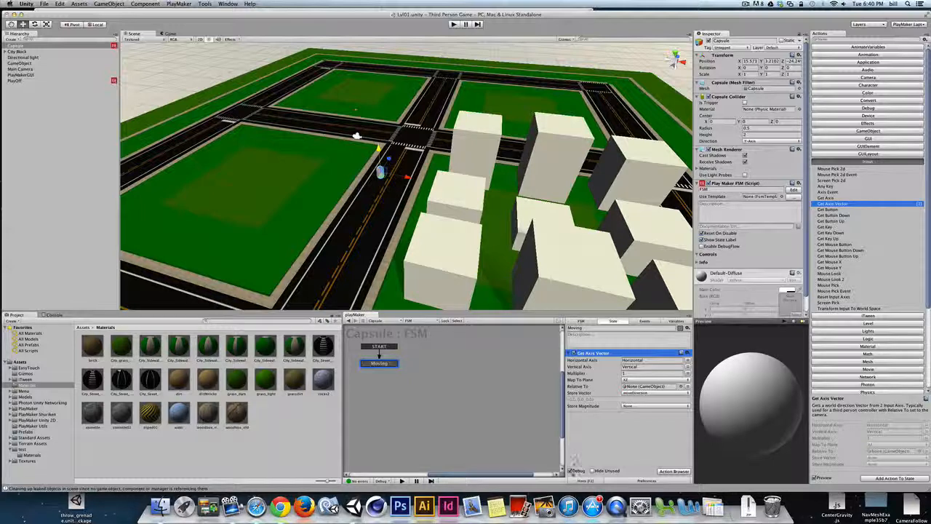
# - Run the game with the FSM's Debug display on to check the Get Axis Vector values, and stop it
pyautogui.click(571, 471)
pyautogui.click(572, 471)
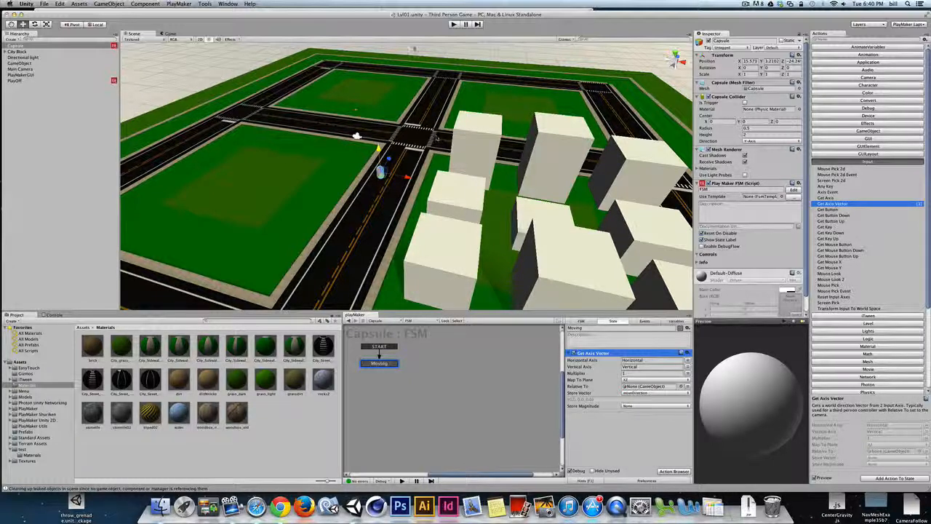
pyautogui.click(453, 24)
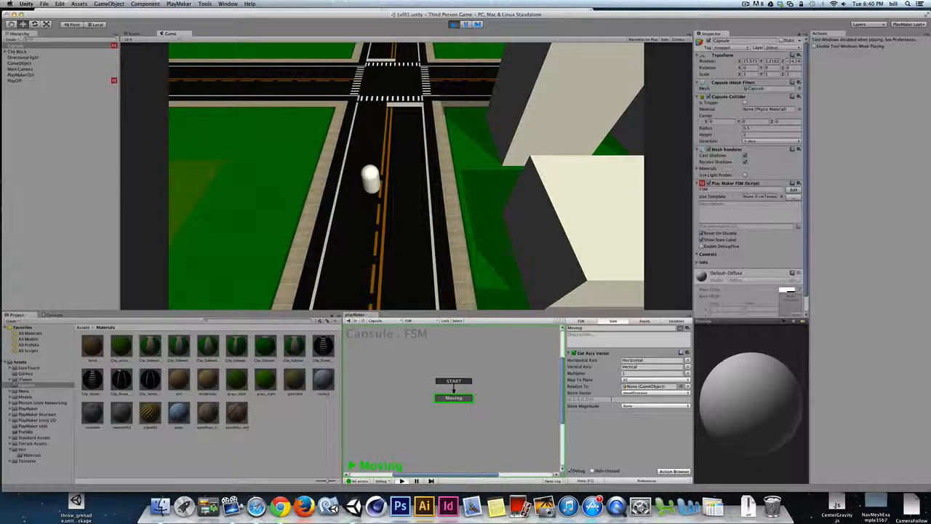
pyautogui.press('super+p')
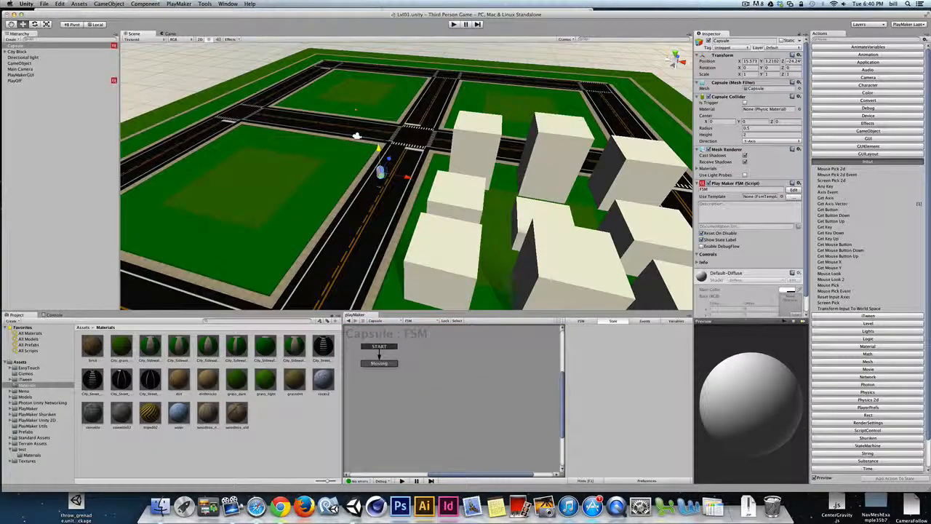
# - Add the Controller Simple Move character action to the Moving state
pyautogui.click(379, 362)
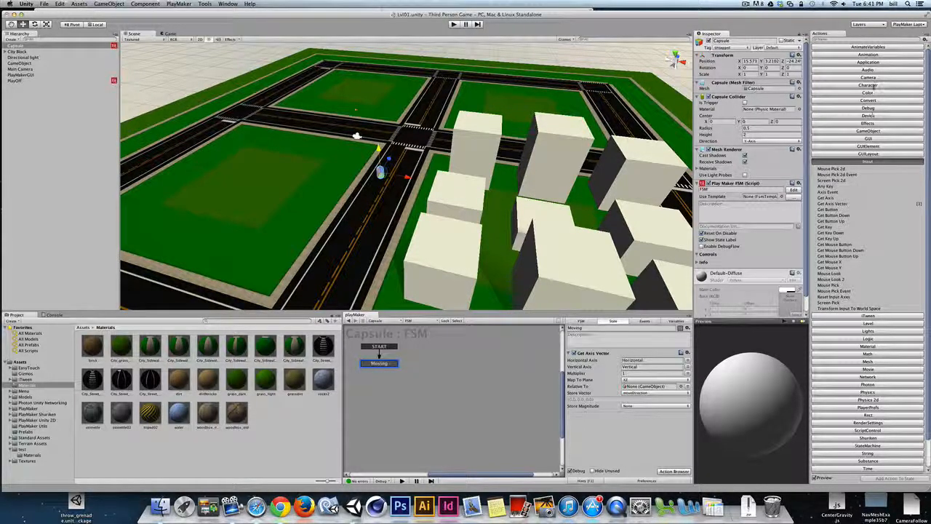
pyautogui.click(869, 85)
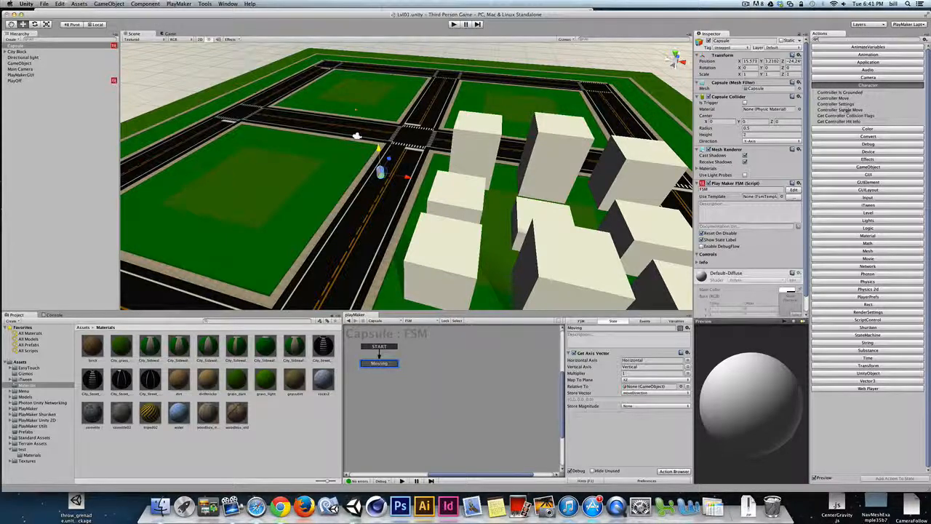
pyautogui.click(849, 110)
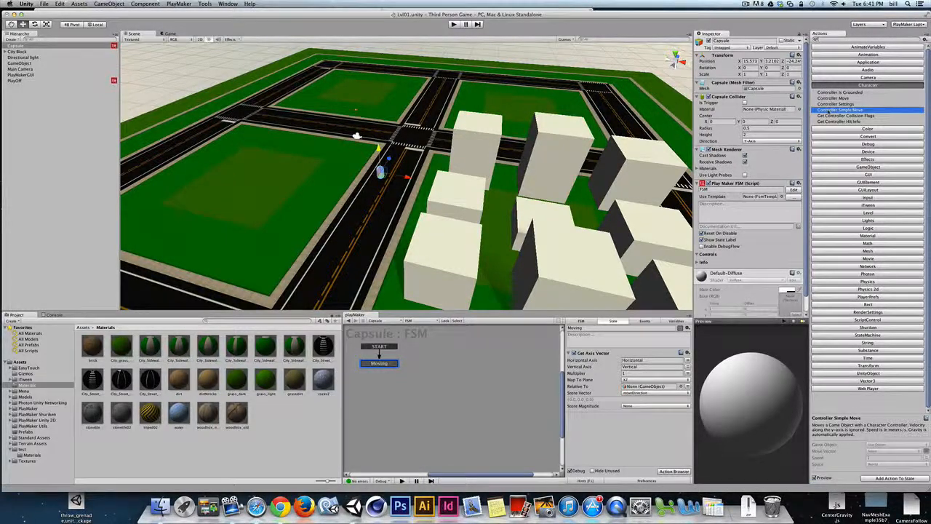
pyautogui.doubleClick(849, 110)
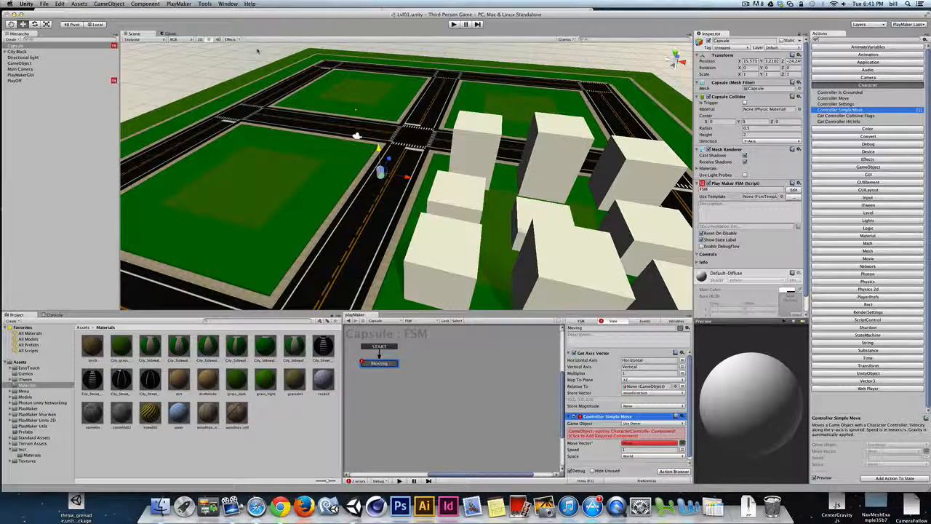
# - Add the required Character Controller component to the capsule and set Controller Simple Move's Move Vector to moveDirection
pyautogui.click(144, 3)
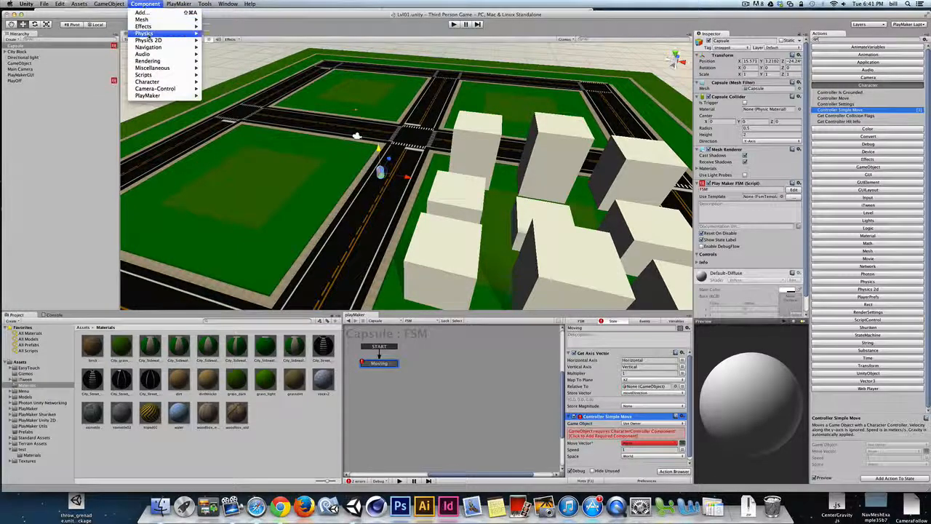
pyautogui.moveTo(185, 34)
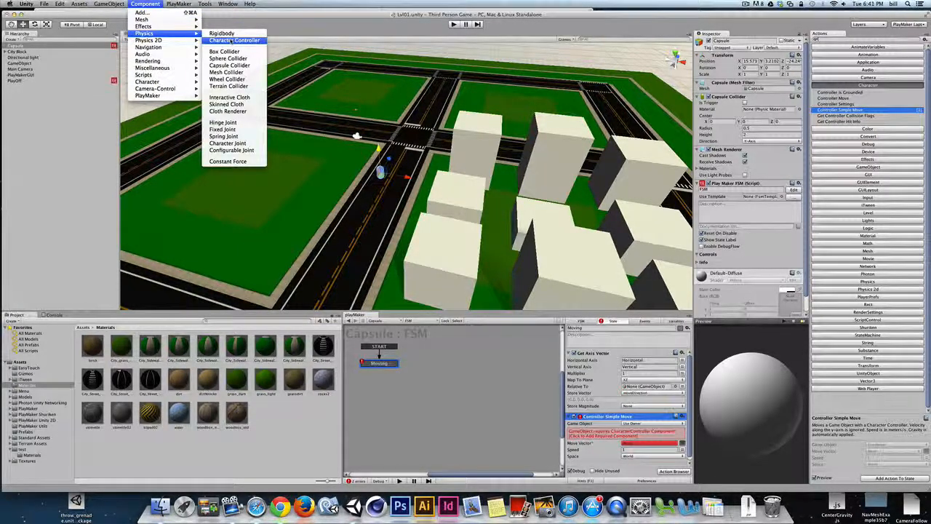
pyautogui.click(590, 431)
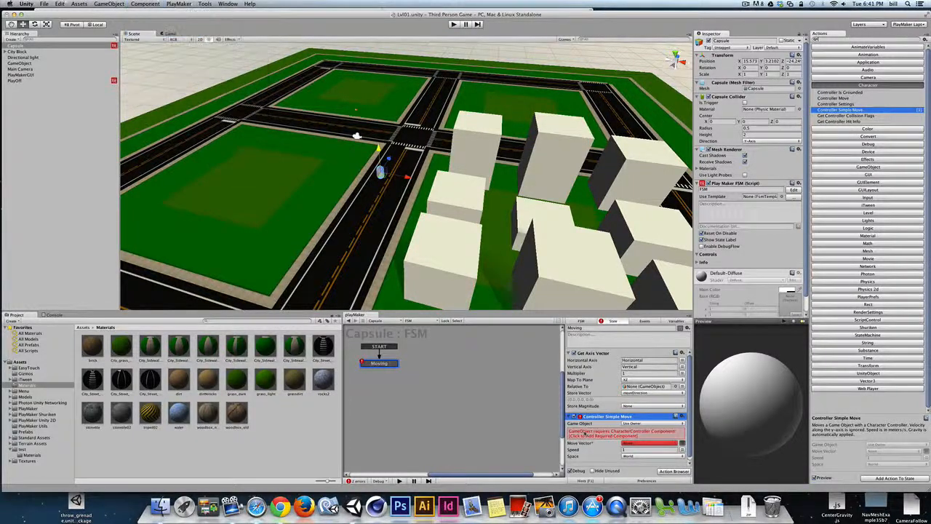
pyautogui.click(591, 435)
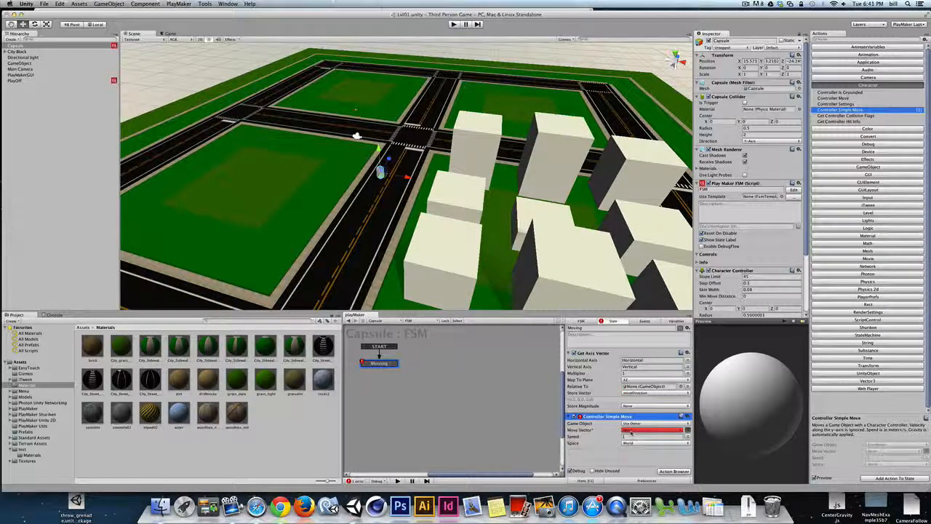
pyautogui.click(631, 432)
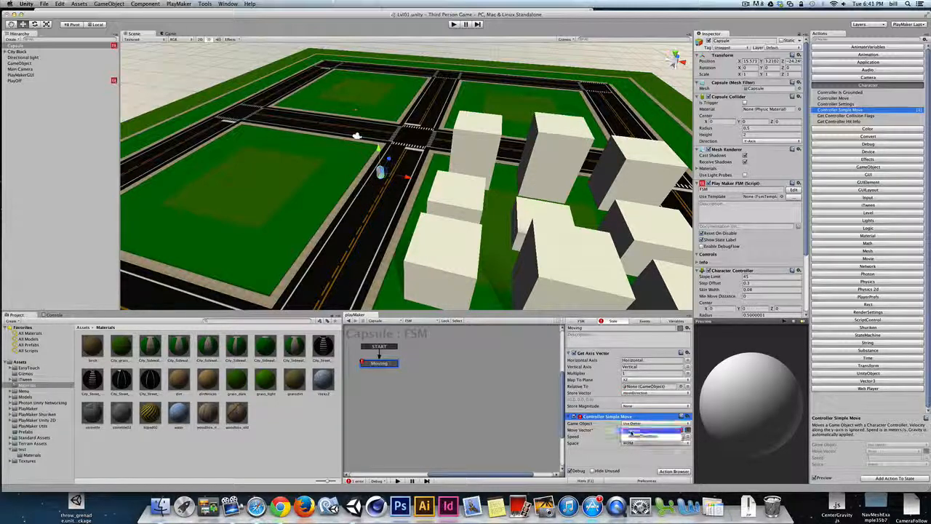
pyautogui.click(658, 436)
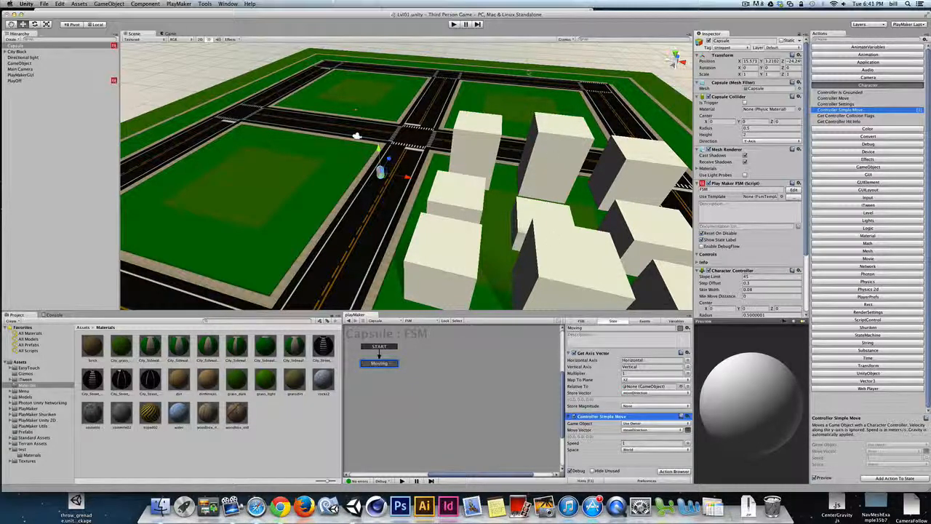
# - Run the game, test moving the capsule forward, backward and sideways along the road, and stop it
pyautogui.click(454, 25)
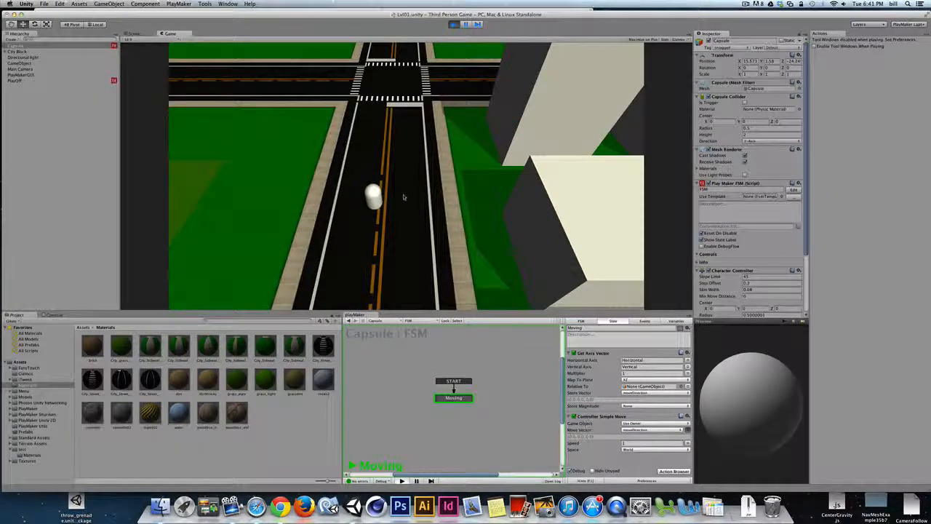
pyautogui.press('w')
pyautogui.press('w')
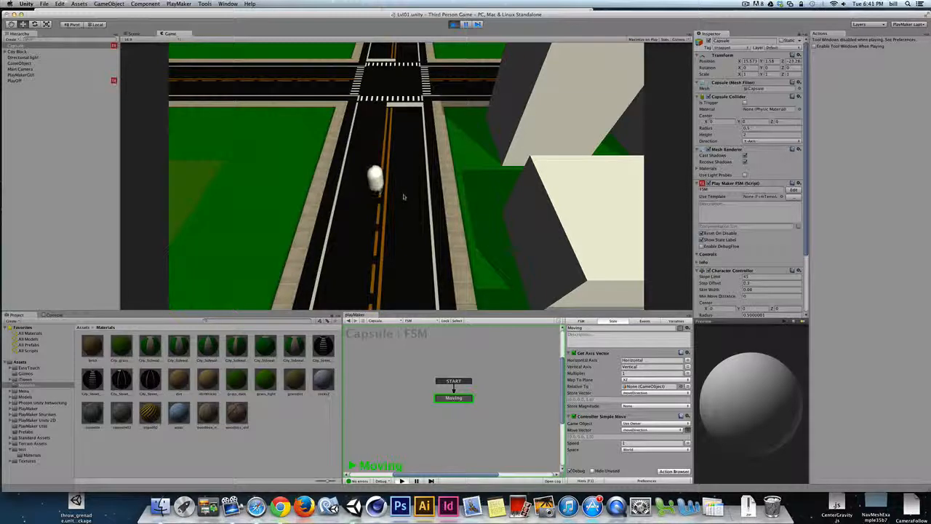
pyautogui.press('w')
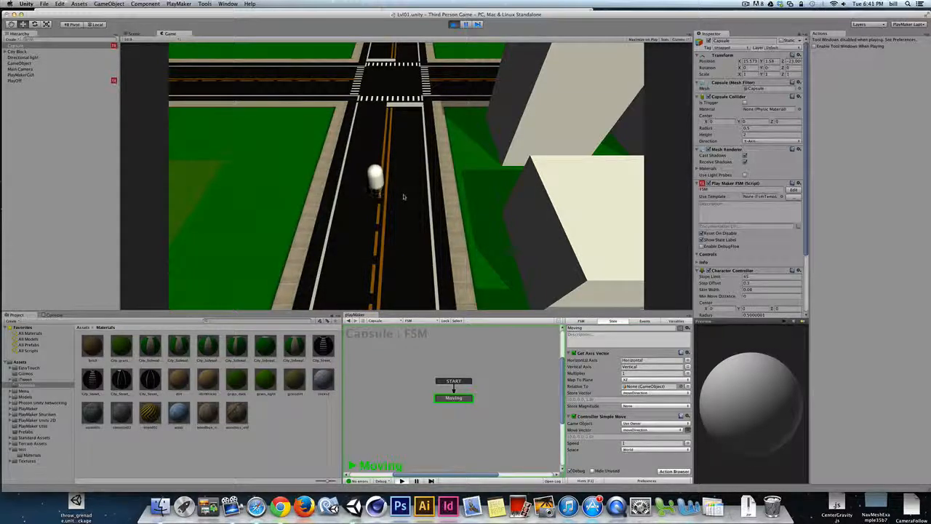
pyautogui.press('w')
pyautogui.press('a')
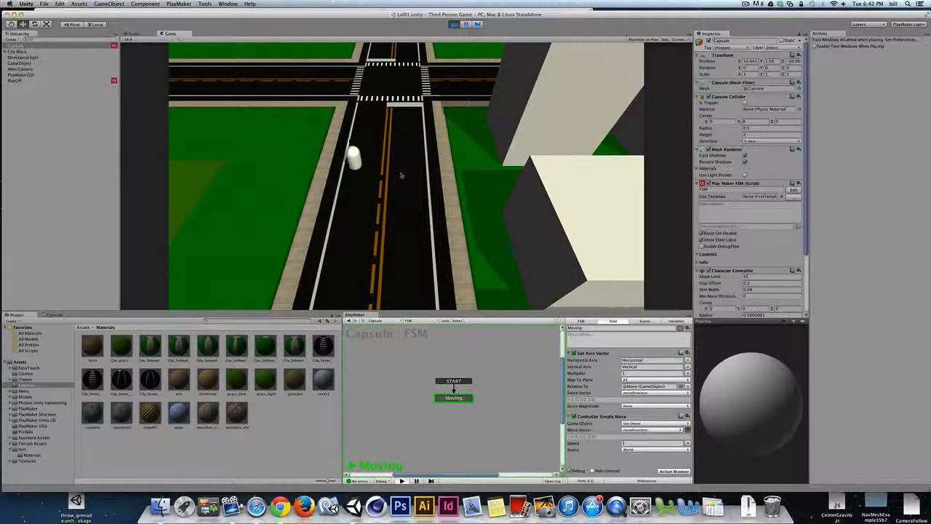
pyautogui.press('d')
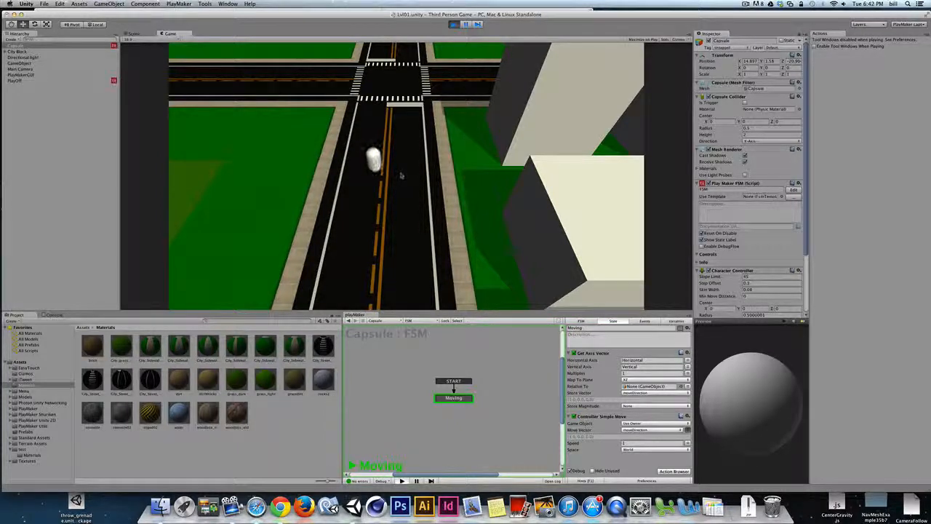
pyautogui.press('s')
pyautogui.press('a')
pyautogui.press('w')
pyautogui.press('d')
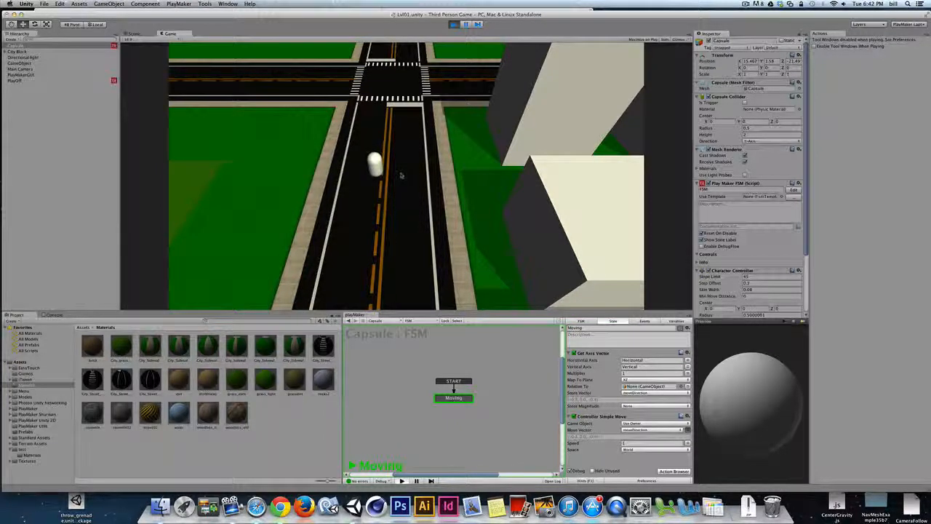
pyautogui.press('super+p')
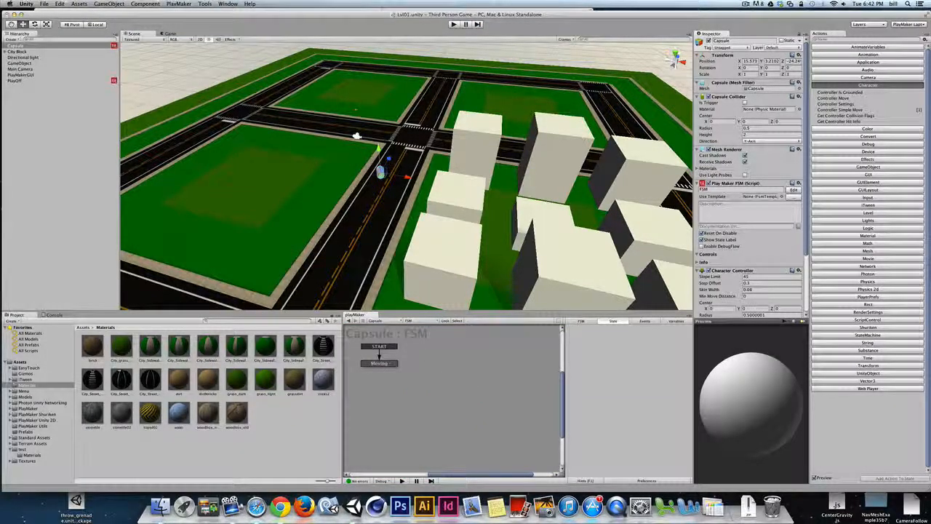
# - Set the Controller Simple Move speed to 10 in the capsule's Moving state
pyautogui.click(379, 364)
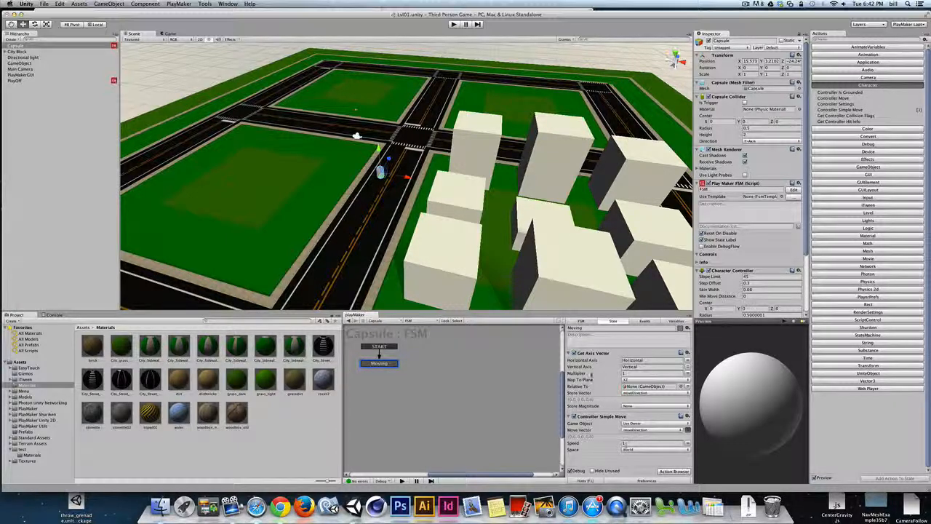
pyautogui.click(622, 373)
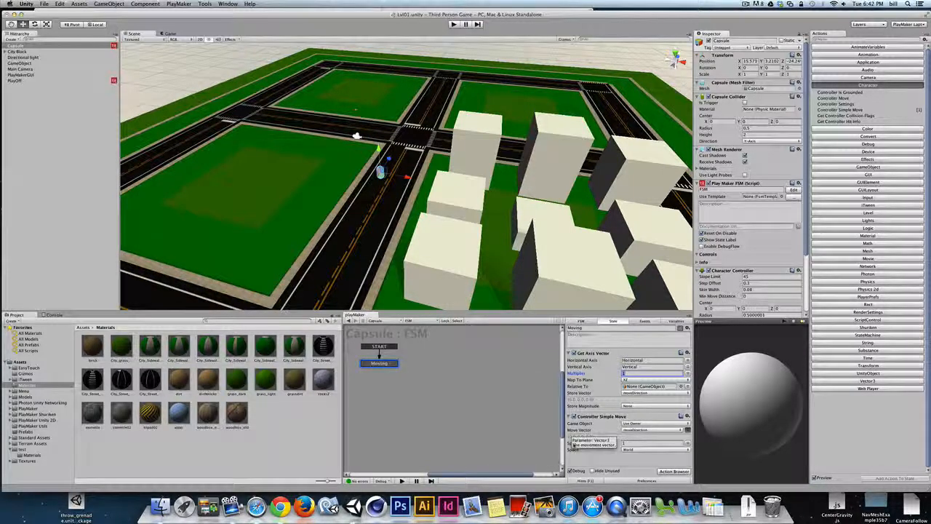
pyautogui.click(629, 444)
pyautogui.write('10')
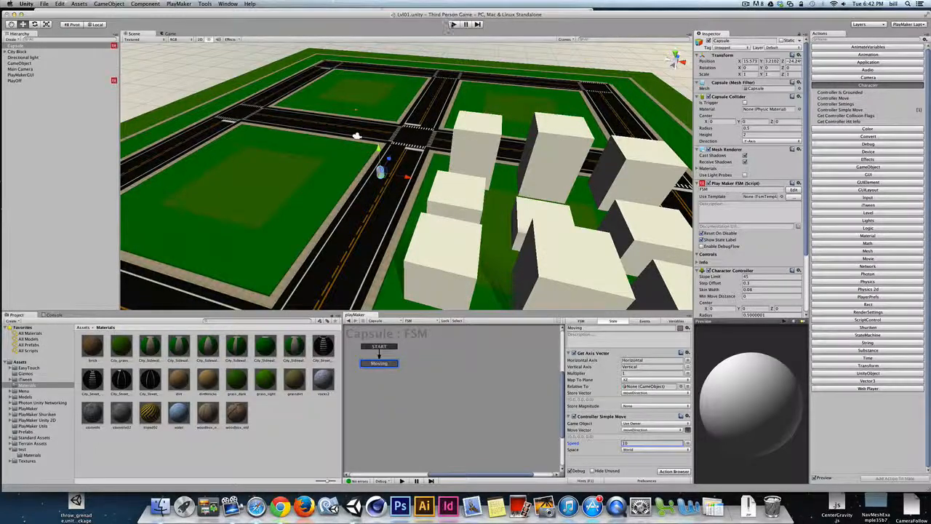
# - Run the game again and drive the capsule forward to test its movement at the new speed
pyautogui.click(452, 24)
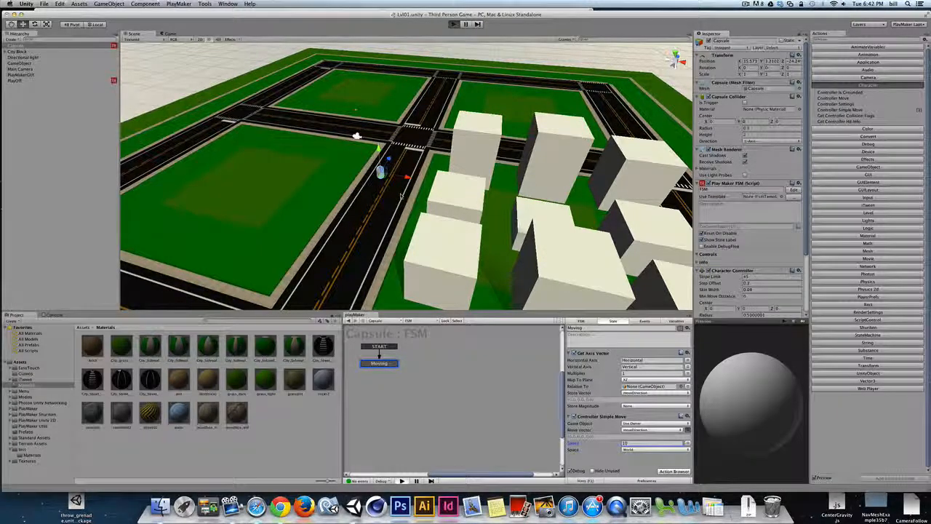
pyautogui.press('Up')
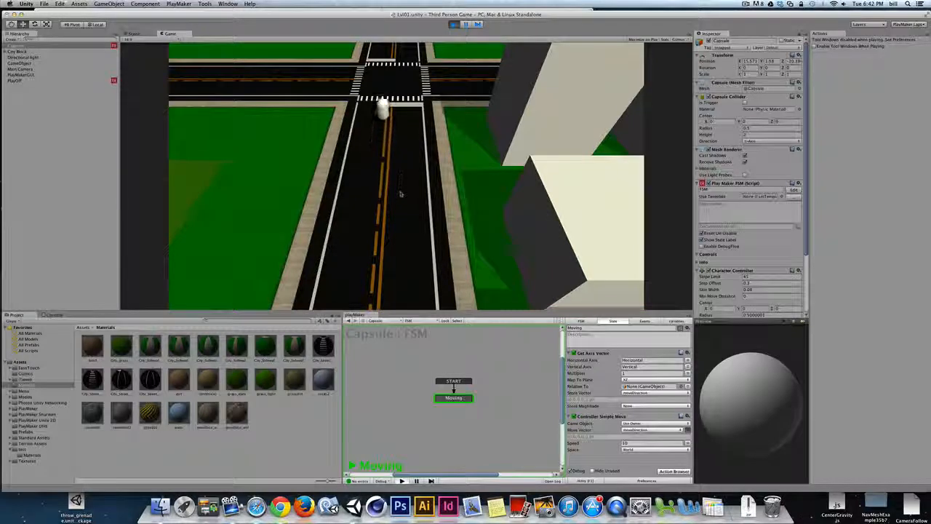